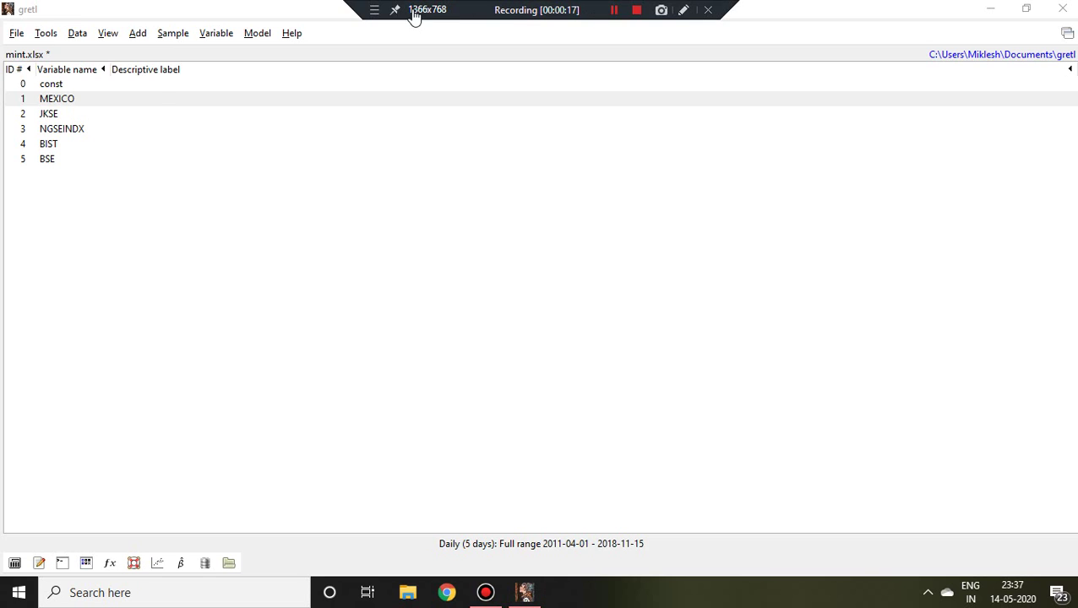
# Open the Variable menu for MEXICO to reach its unit-root test options.
pyautogui.click(215, 34)
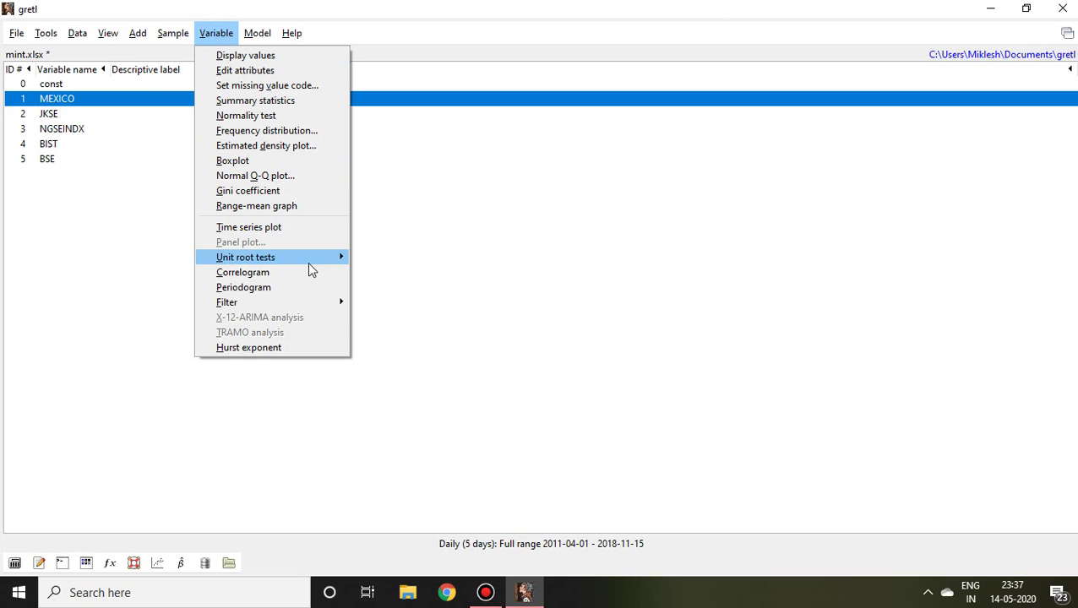
pyautogui.moveTo(245, 257)
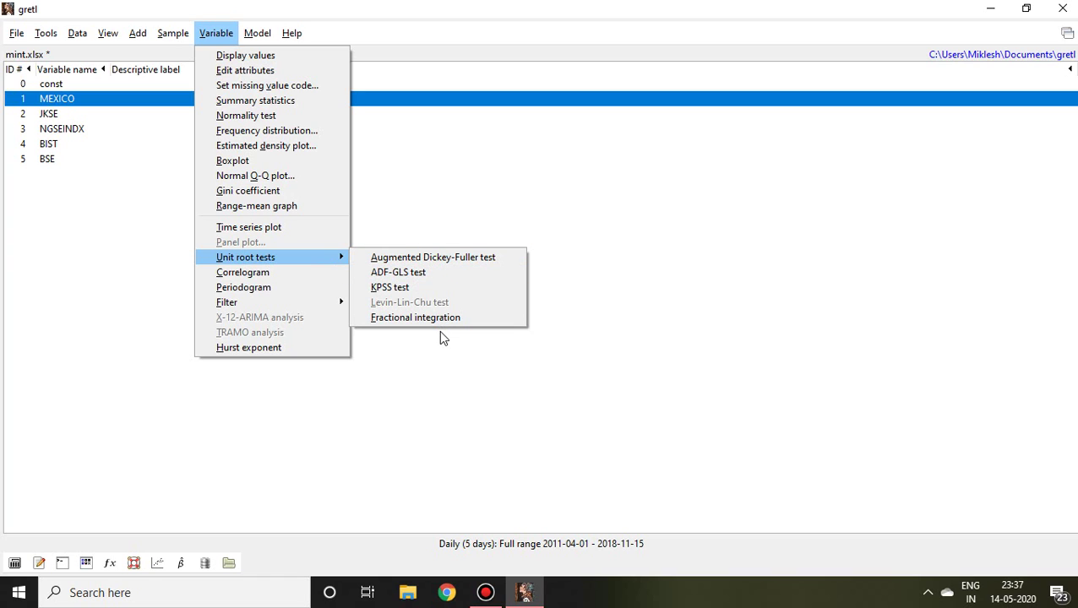
# Set up the Augmented Dickey-Fuller test on MEXICO with lag order 25, with-constant variant only.
pyautogui.click(442, 258)
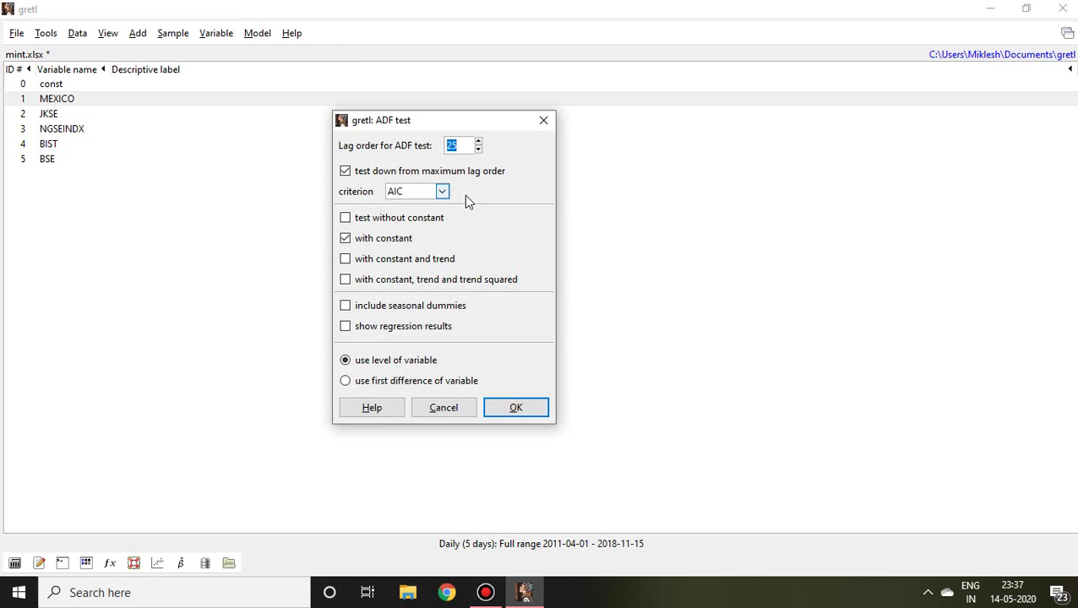
pyautogui.click(457, 144)
pyautogui.click(347, 218)
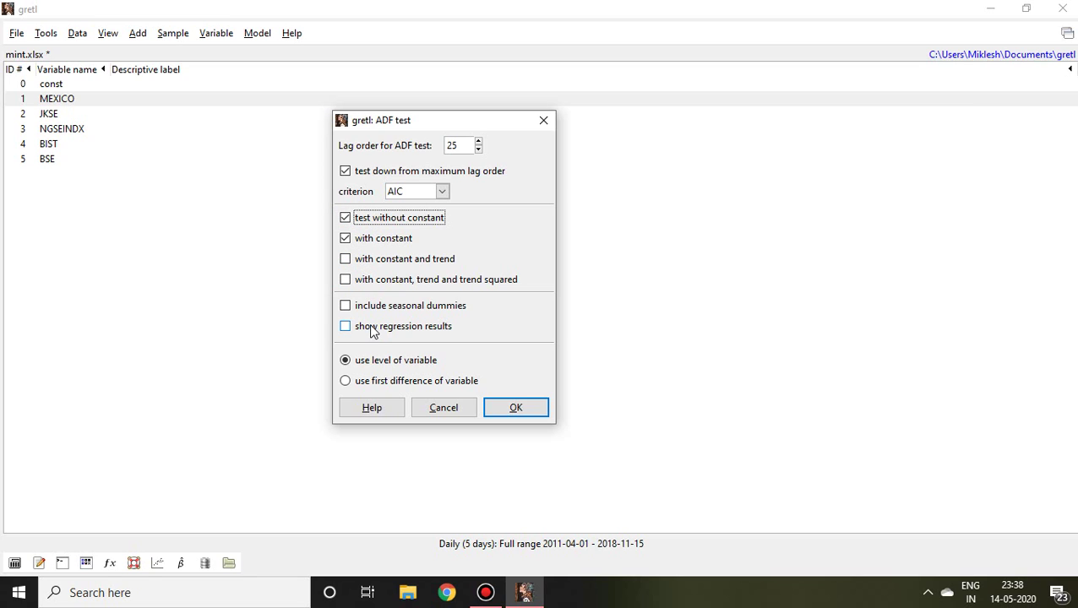
pyautogui.click(344, 218)
# Run the MEXICO ADF test, move its results window, and highlight 'a = 1' and p-value 0.2448.
pyautogui.click(517, 408)
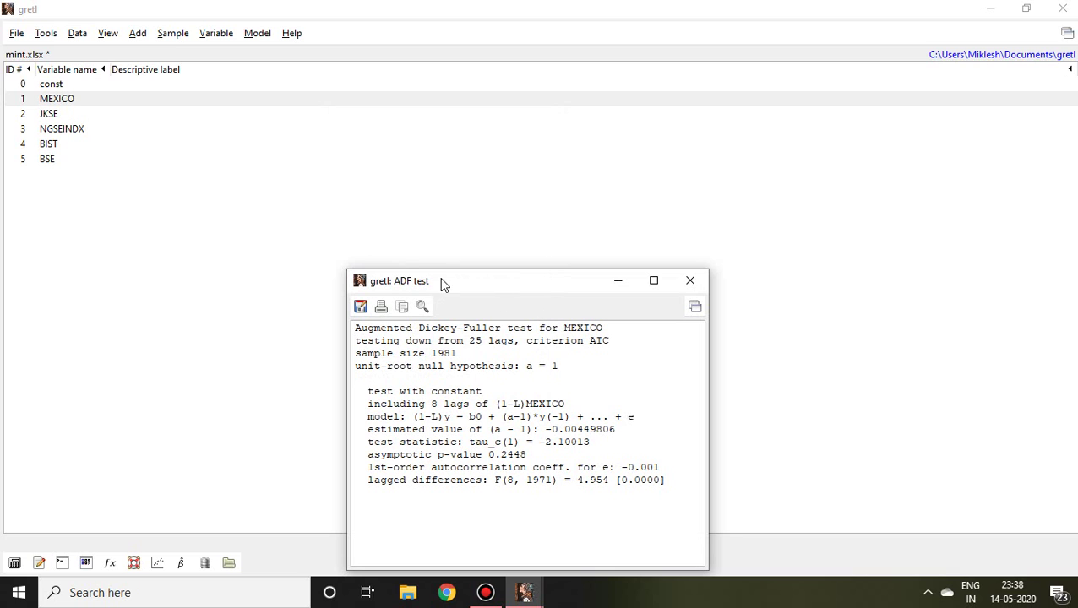
pyautogui.click(390, 281)
pyautogui.moveTo(391, 283); pyautogui.dragTo(327, 148)
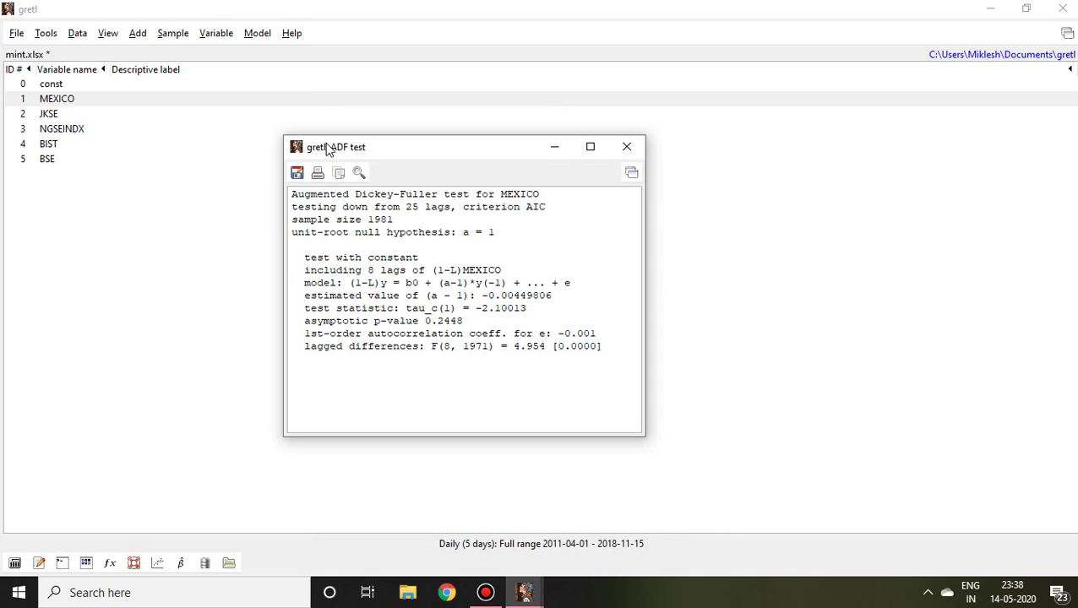
pyautogui.click(498, 232)
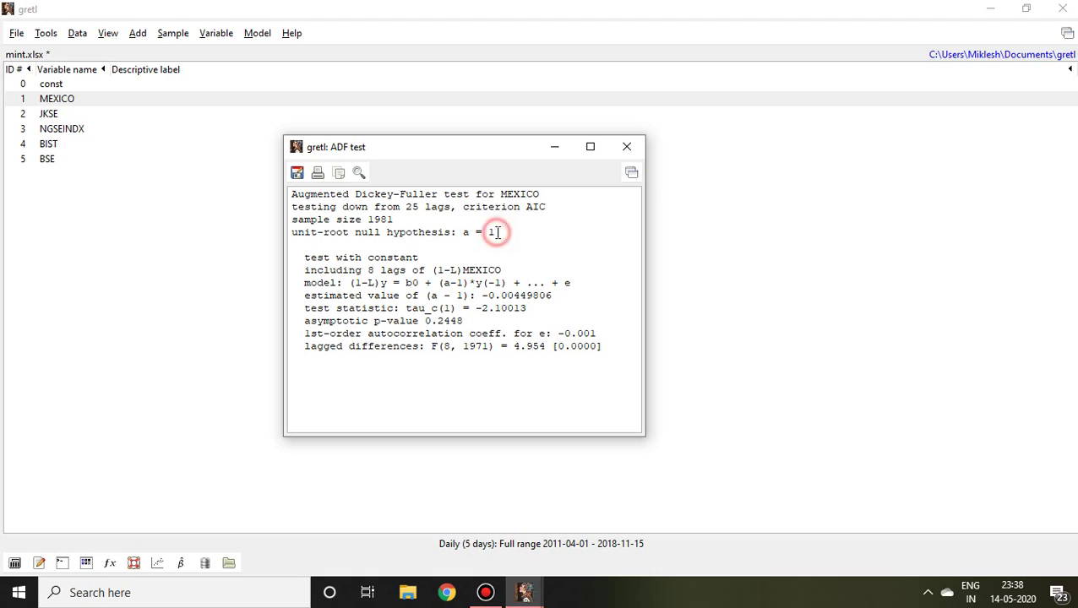
pyautogui.moveTo(498, 232); pyautogui.dragTo(463, 231)
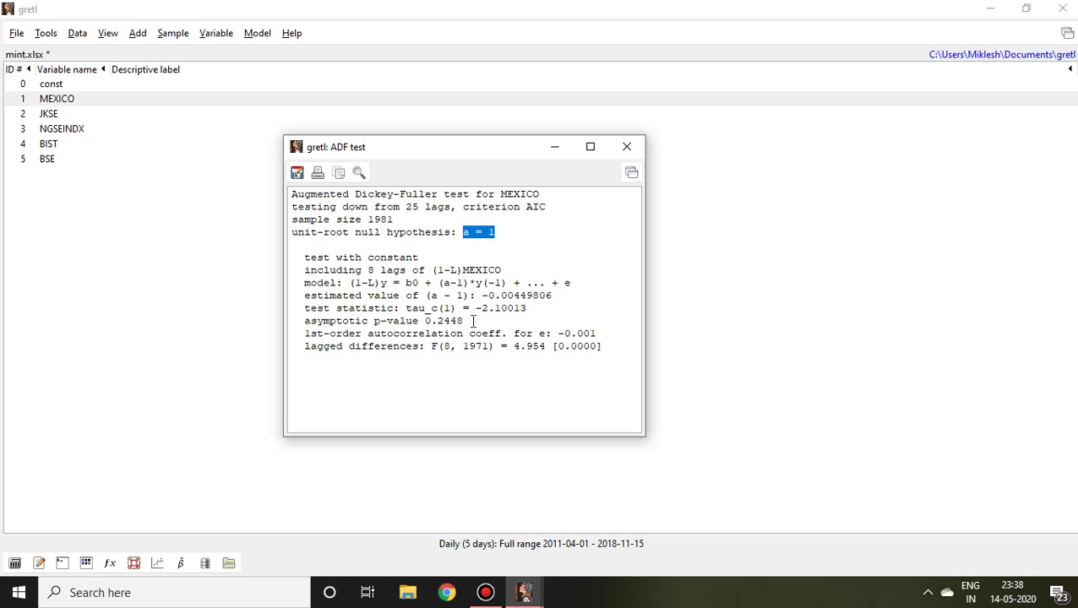
pyautogui.moveTo(464, 321); pyautogui.dragTo(425, 321)
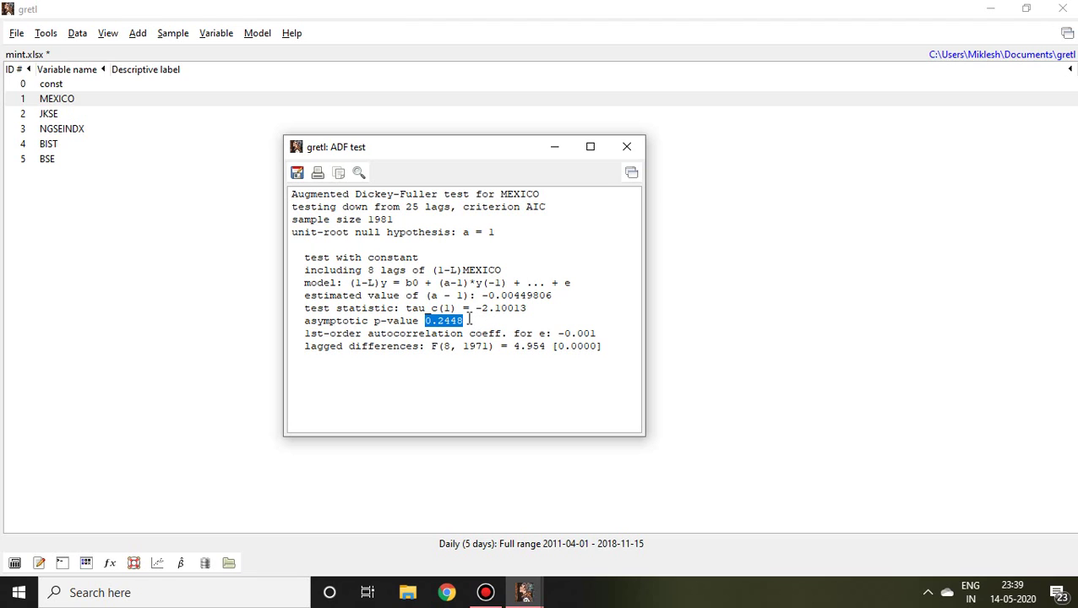
# Close the MEXICO ADF results, add log-difference ld_MEXICO, and select it for unit-root tests.
pyautogui.click(632, 150)
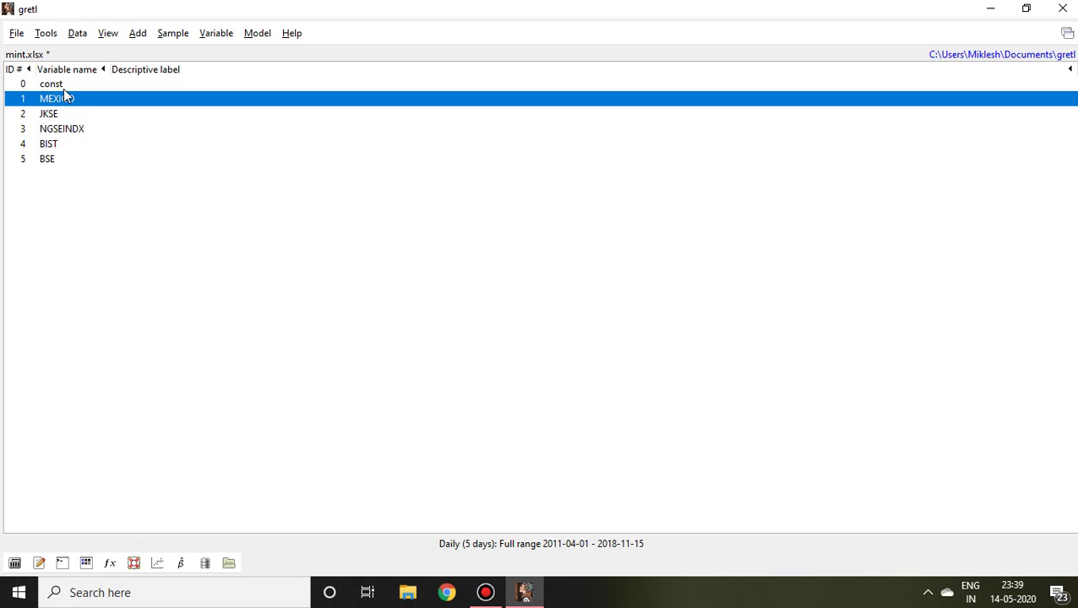
pyautogui.click(137, 35)
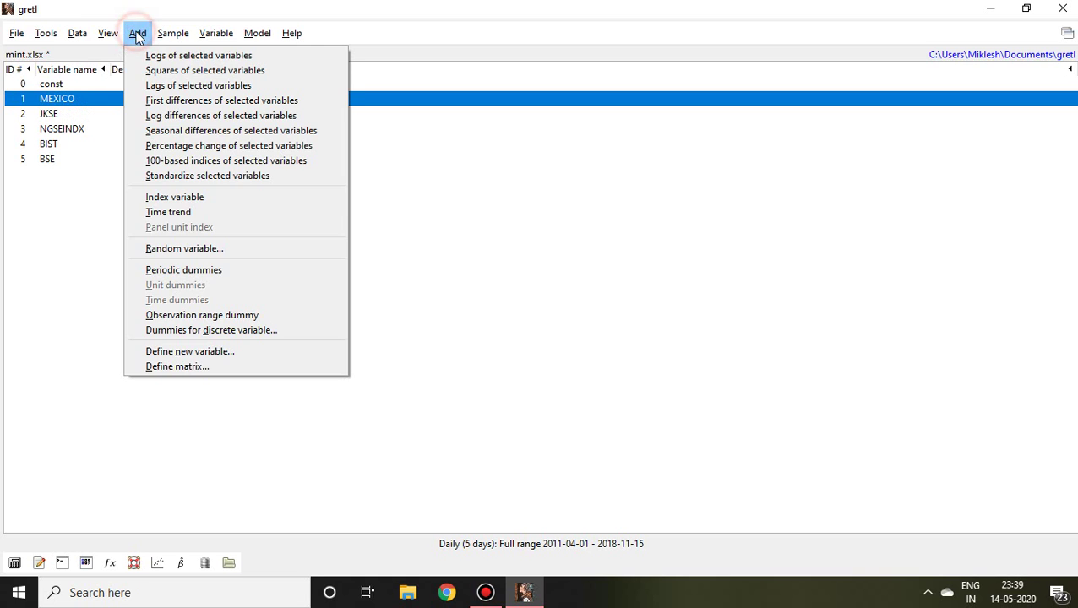
pyautogui.click(184, 117)
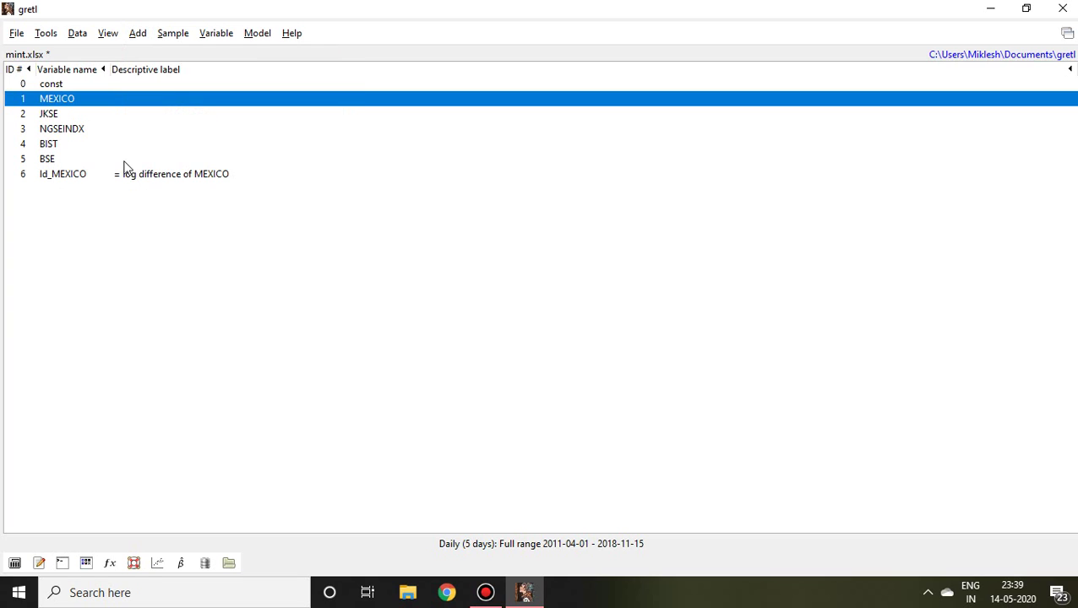
pyautogui.click(66, 174)
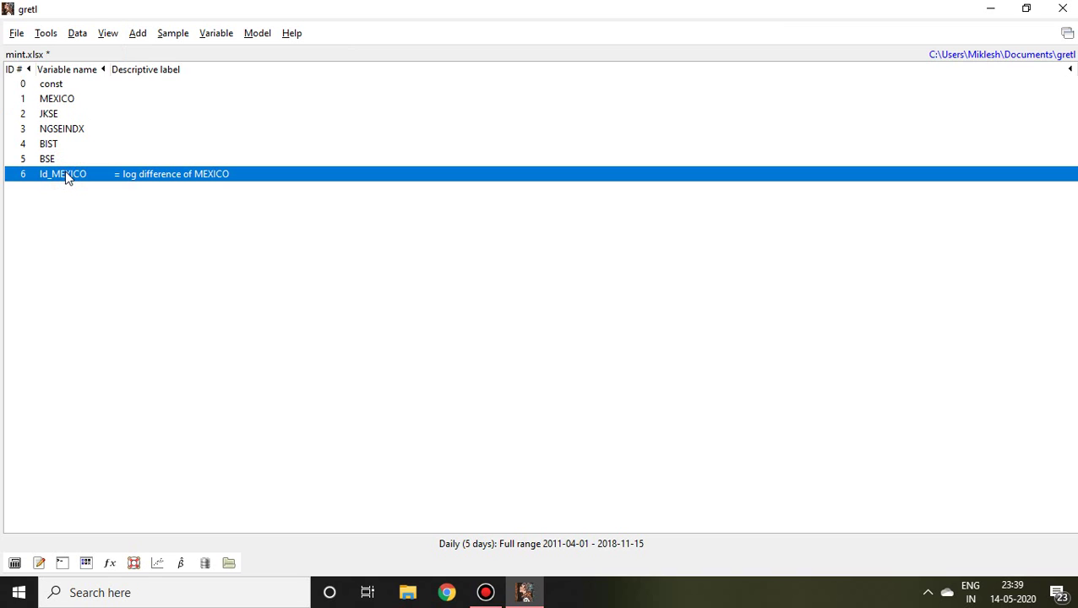
pyautogui.click(212, 37)
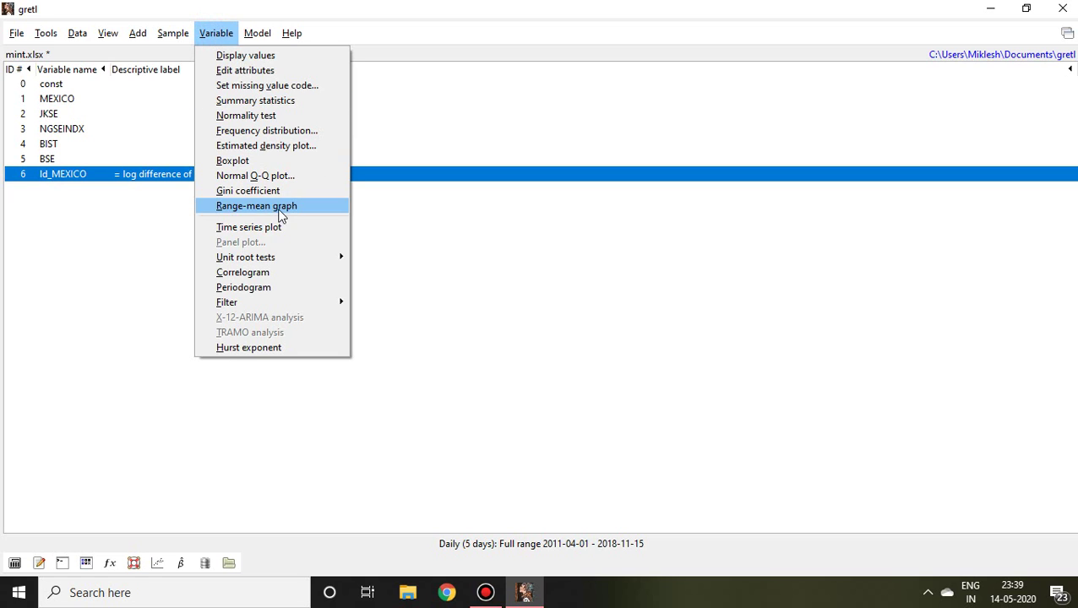
pyautogui.moveTo(245, 257)
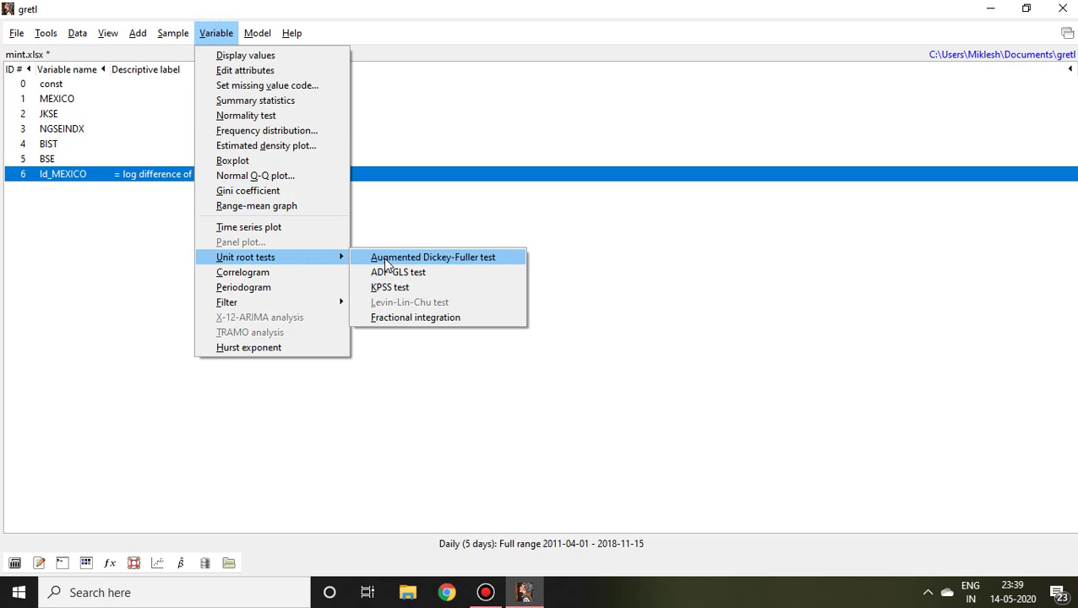
# Run a default ADF test on ld_MEXICO, maximize it, and highlight p-value 1.069e-041 and 'ld_MEXICO'.
pyautogui.click(388, 264)
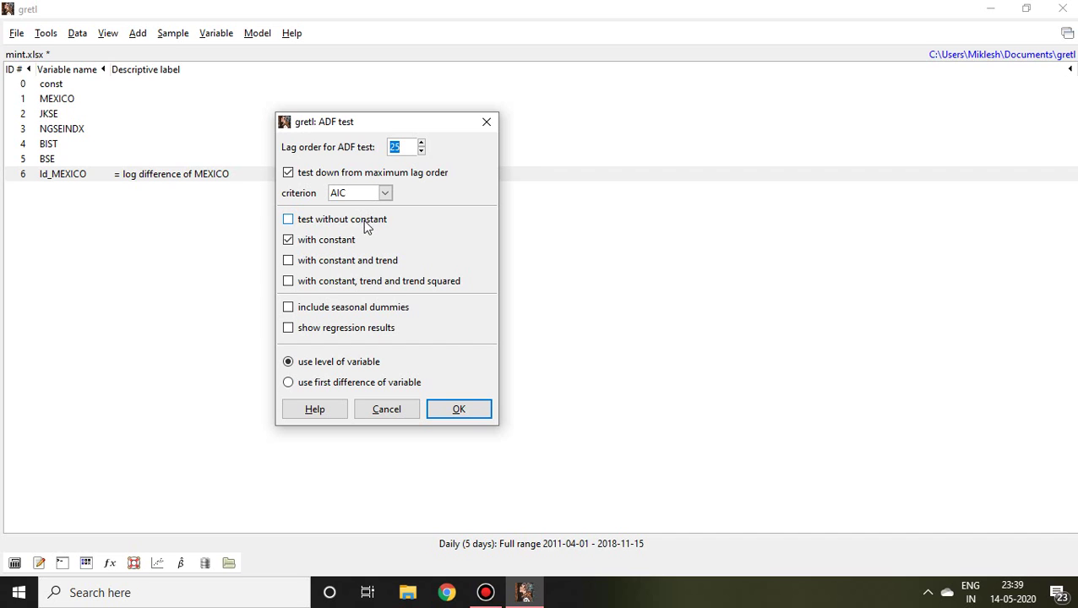
pyautogui.click(463, 409)
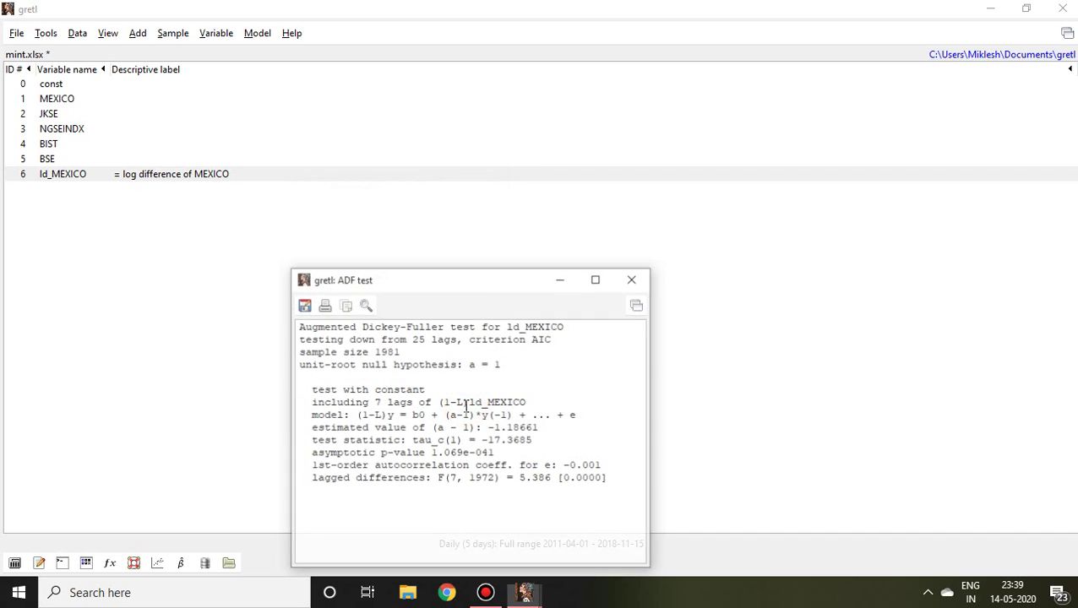
pyautogui.doubleClick(331, 278)
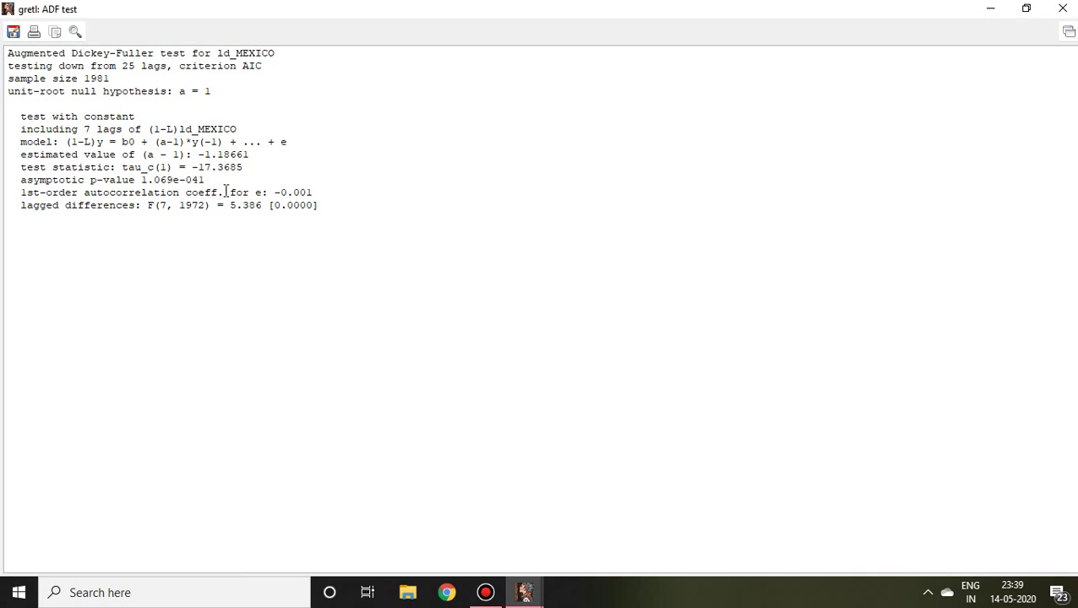
pyautogui.moveTo(205, 180); pyautogui.dragTo(142, 178)
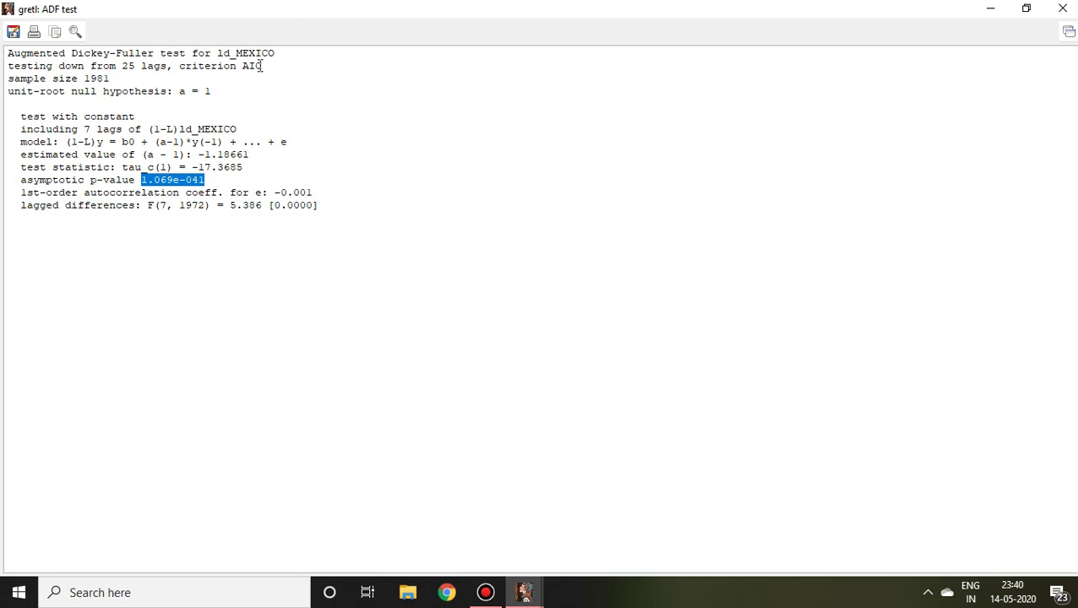
pyautogui.click(217, 53)
pyautogui.moveTo(217, 54); pyautogui.dragTo(275, 53)
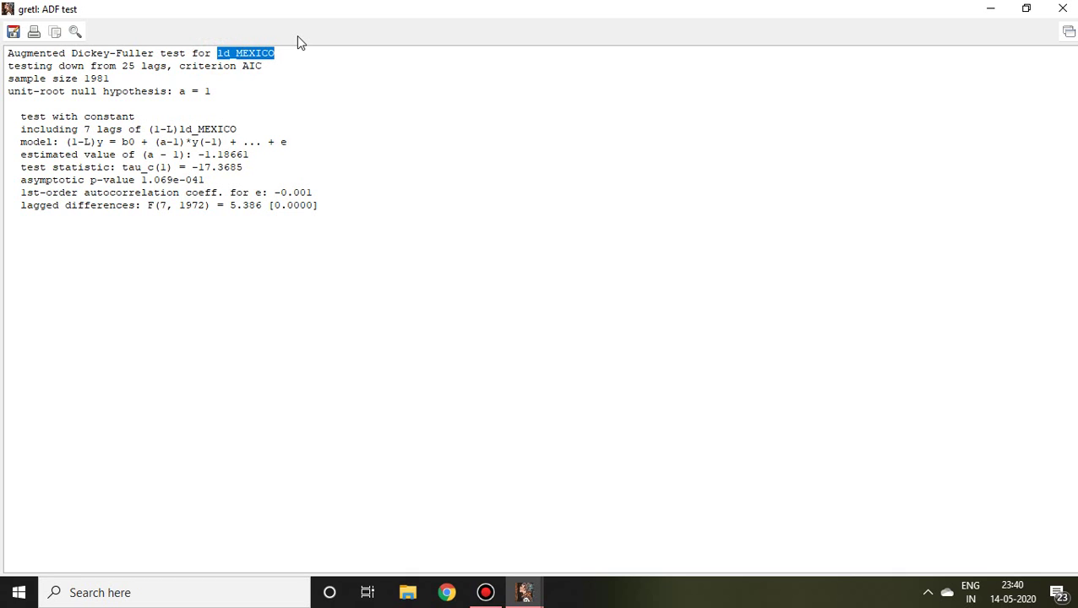
# Close the ld_MEXICO ADF results, reselect MEXICO, and start a KPSS test on it.
pyautogui.click(1025, 10)
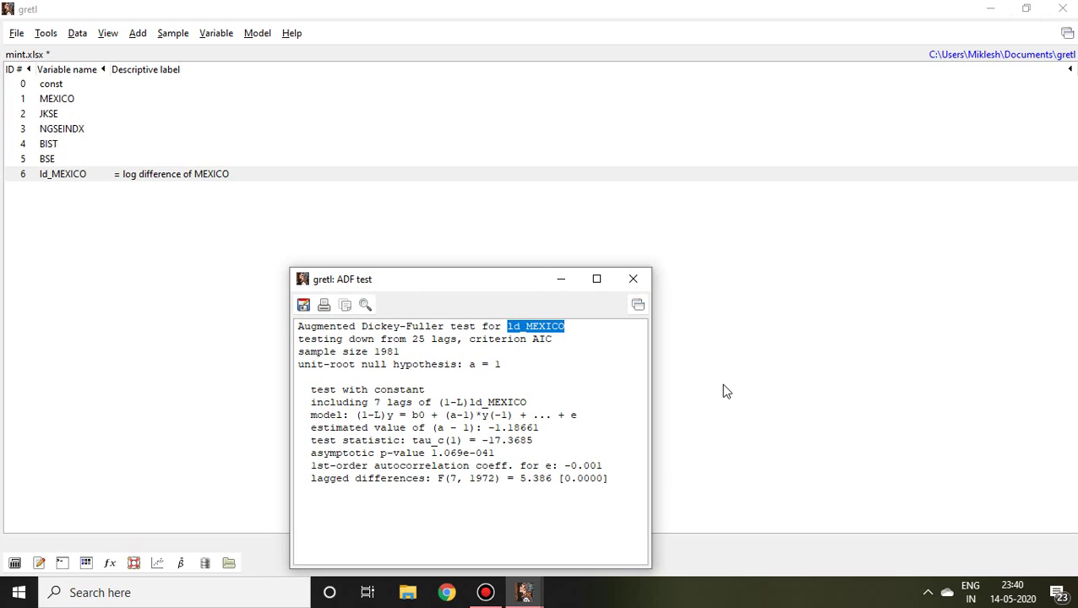
pyautogui.click(633, 280)
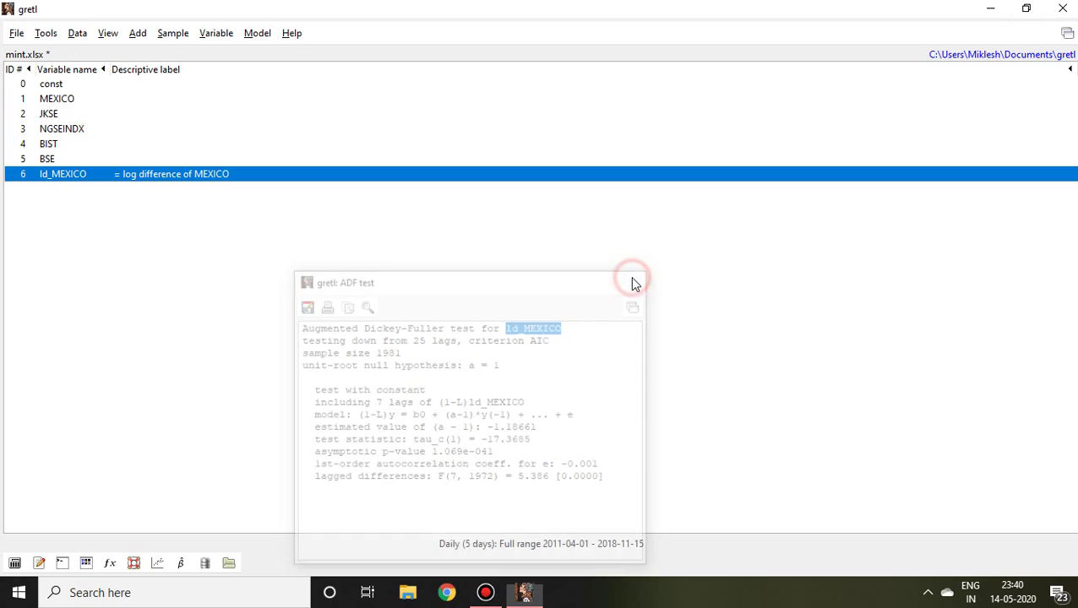
pyautogui.click(60, 101)
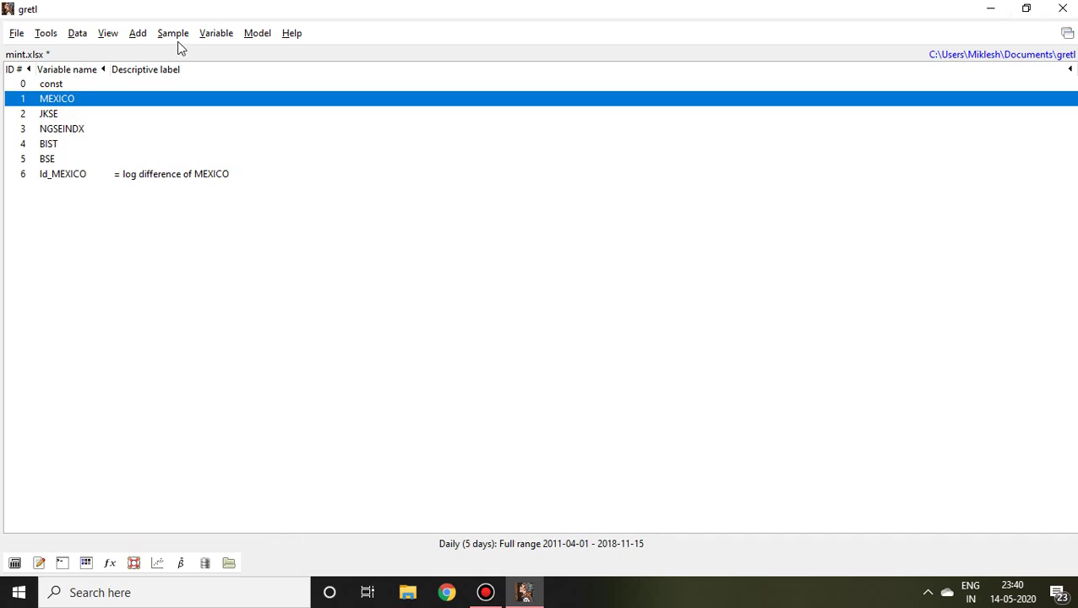
pyautogui.click(216, 37)
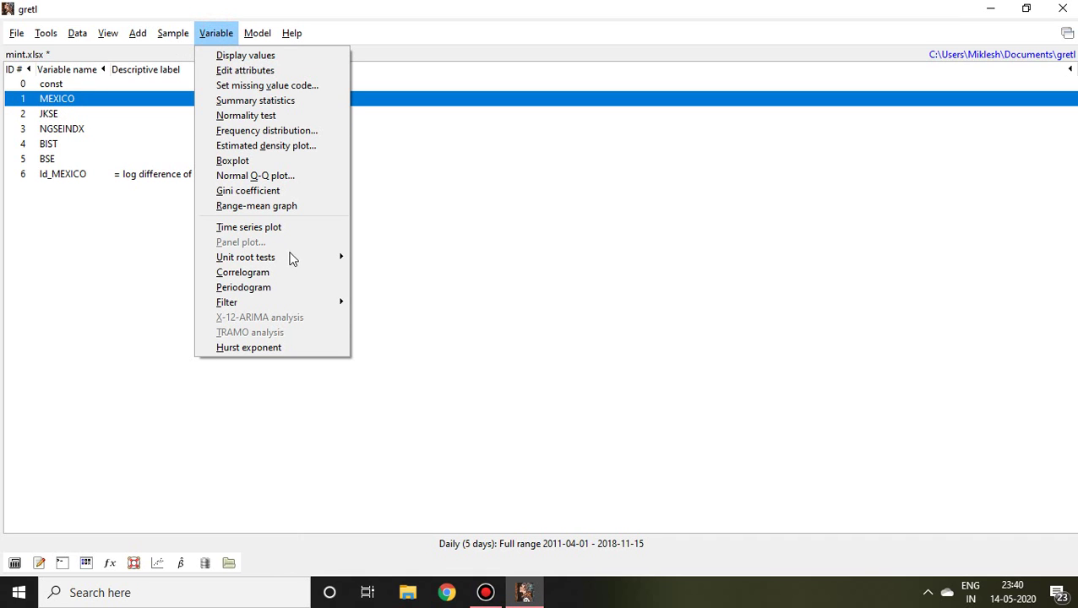
pyautogui.moveTo(245, 256)
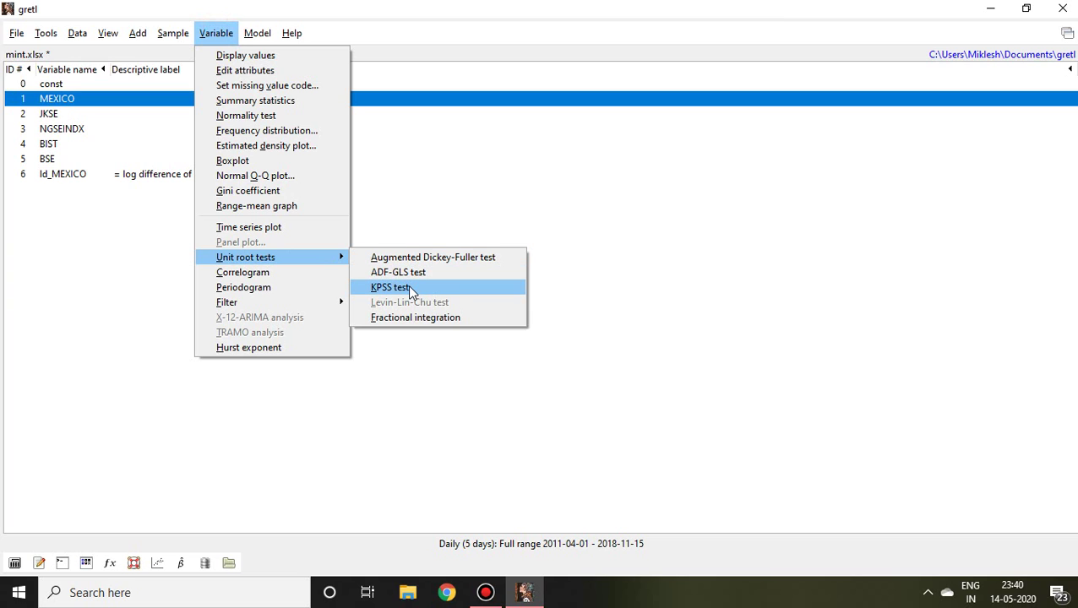
pyautogui.click(407, 285)
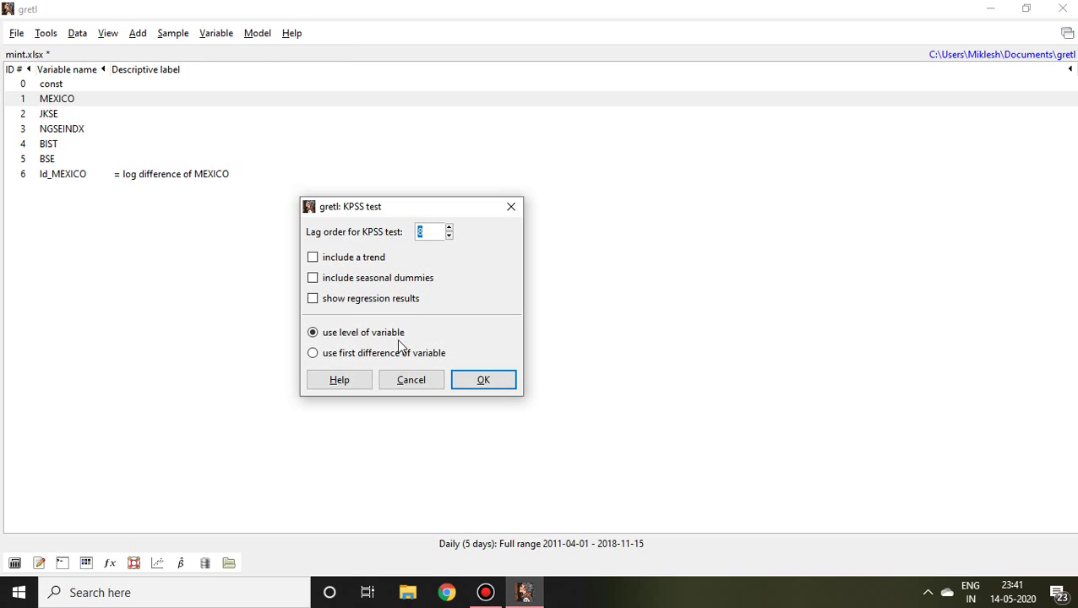
# Run the default KPSS test on MEXICO, enlarge the results, and highlight the '< .01' p-value.
pyautogui.click(494, 386)
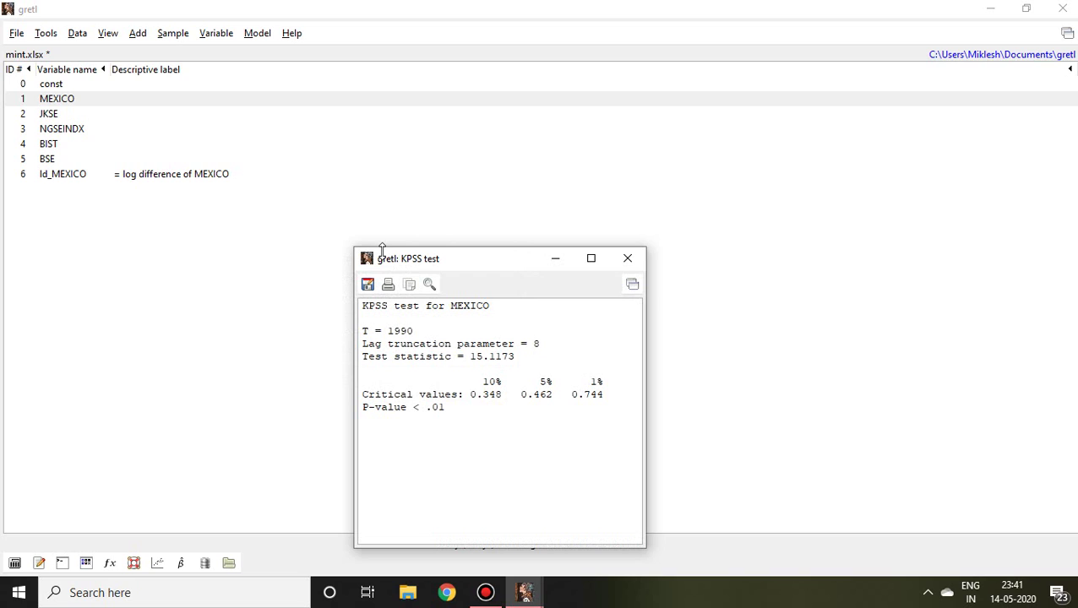
pyautogui.moveTo(382, 246); pyautogui.dragTo(295, 193)
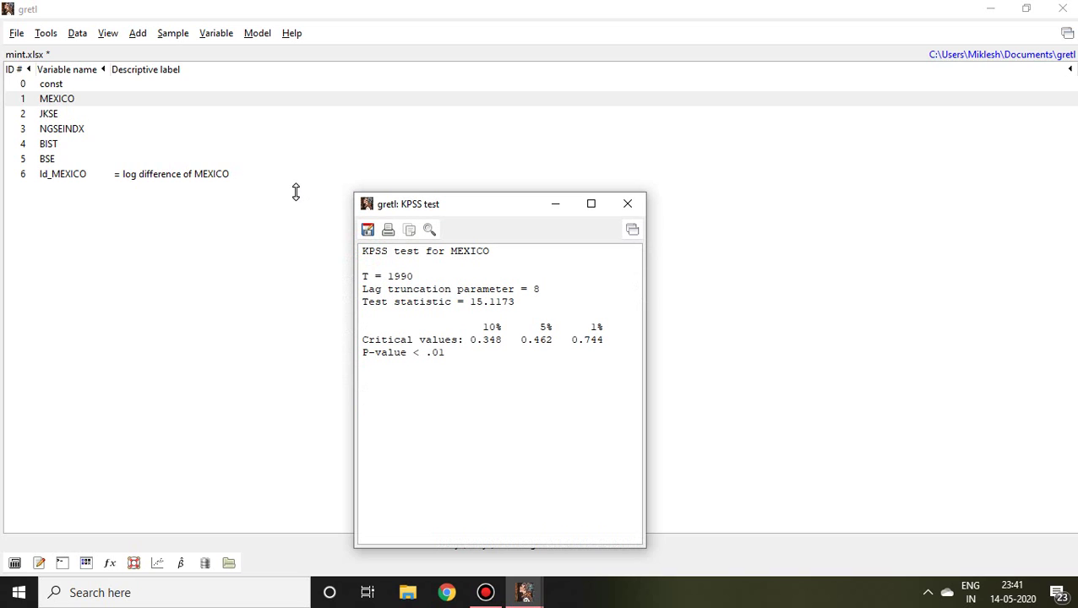
pyautogui.click(451, 354)
pyautogui.moveTo(432, 353); pyautogui.dragTo(425, 353)
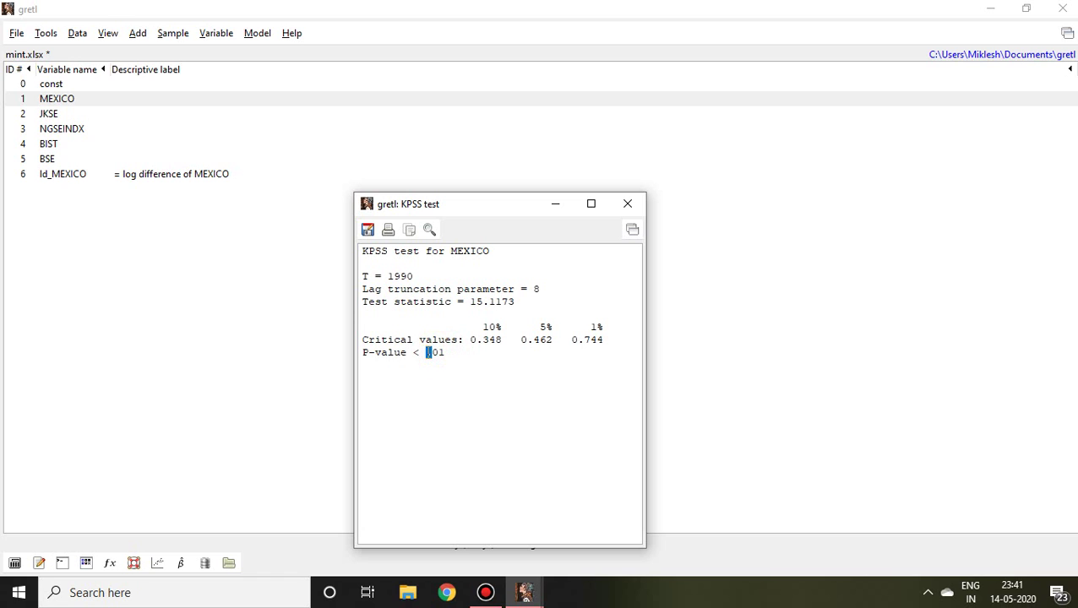
pyautogui.tripleClick(441, 353)
pyautogui.click(441, 353)
pyautogui.moveTo(452, 353); pyautogui.dragTo(414, 353)
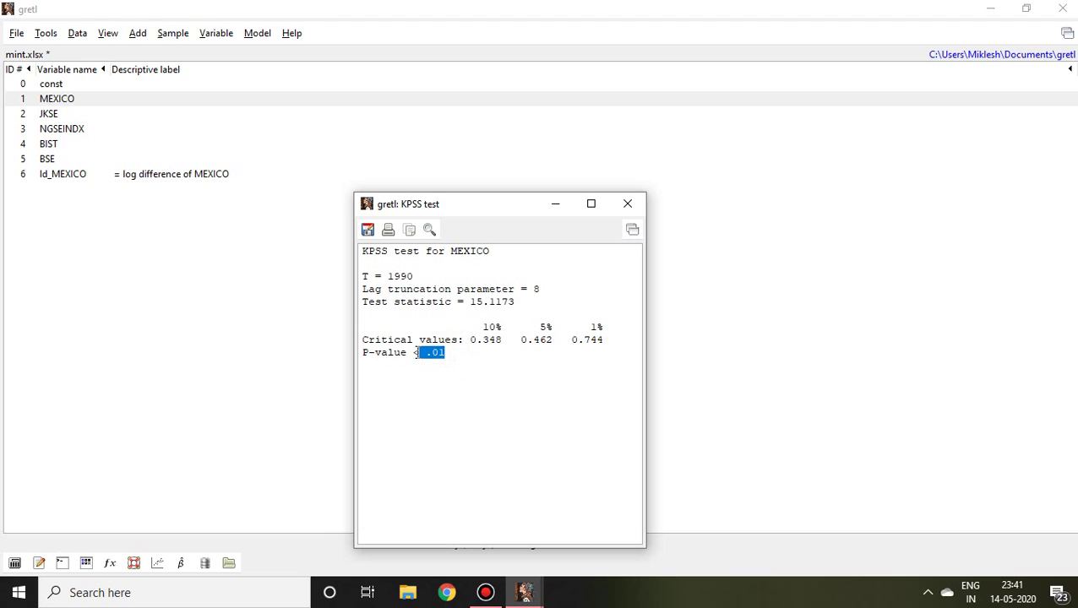